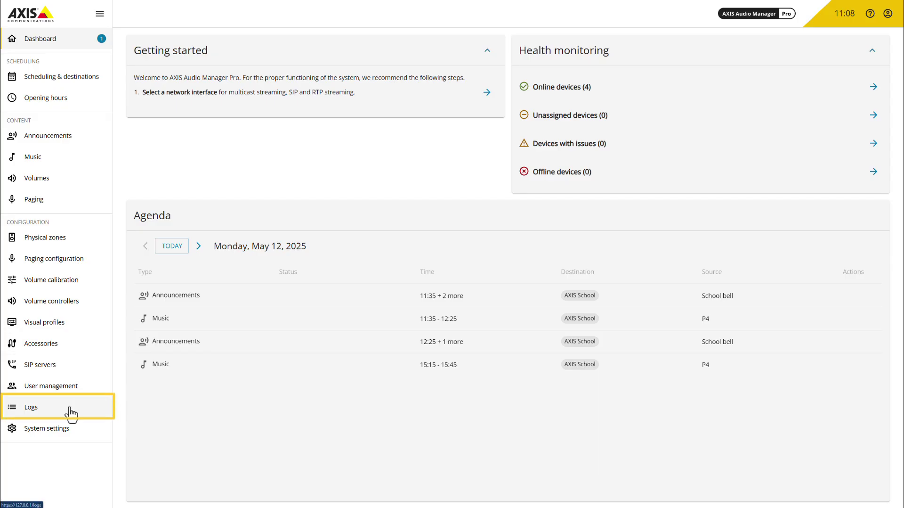
Open the event logs and expand the 11:07:33 device status change to show it reports Connected.
left_click(70, 413)
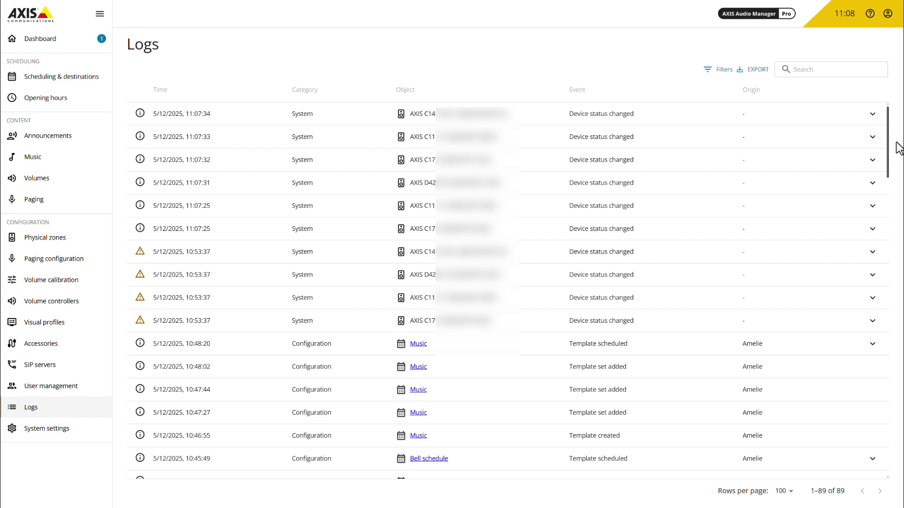
left_click(874, 137)
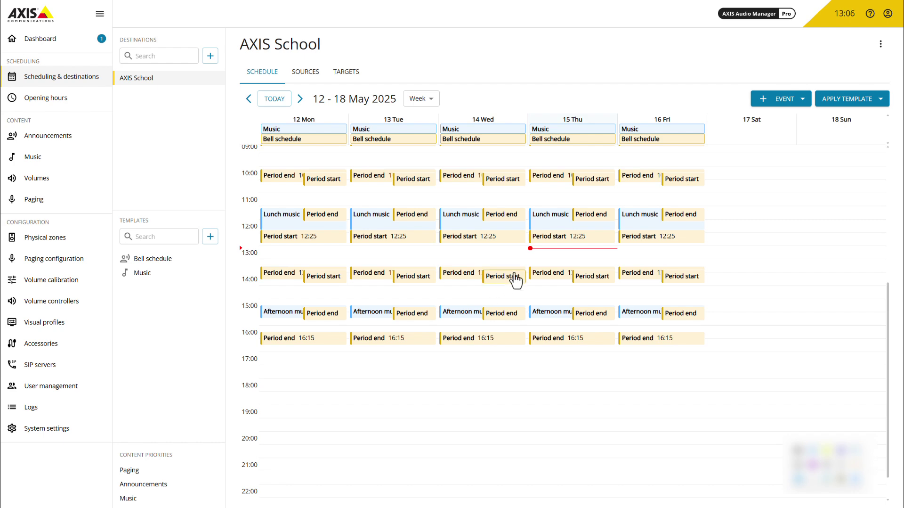
View the details card of Thursday's 12:25 Period start bell in the AXIS School schedule.
left_click(546, 240)
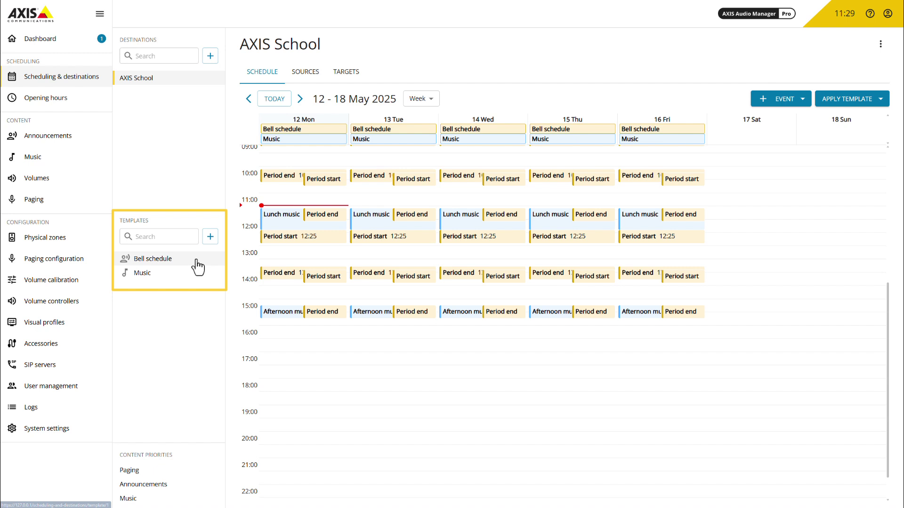
Start applying the Bell schedule template to a destination with start date July 1, 2025.
left_click(196, 261)
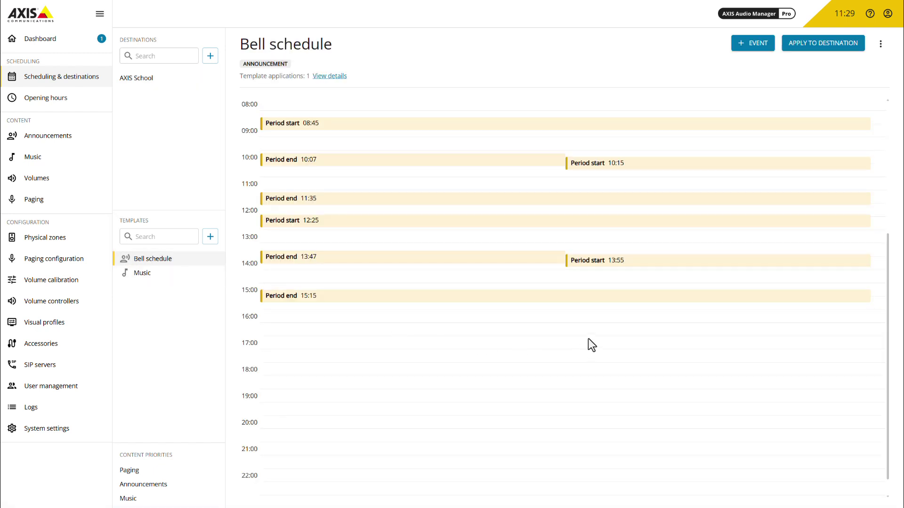
left_click(819, 45)
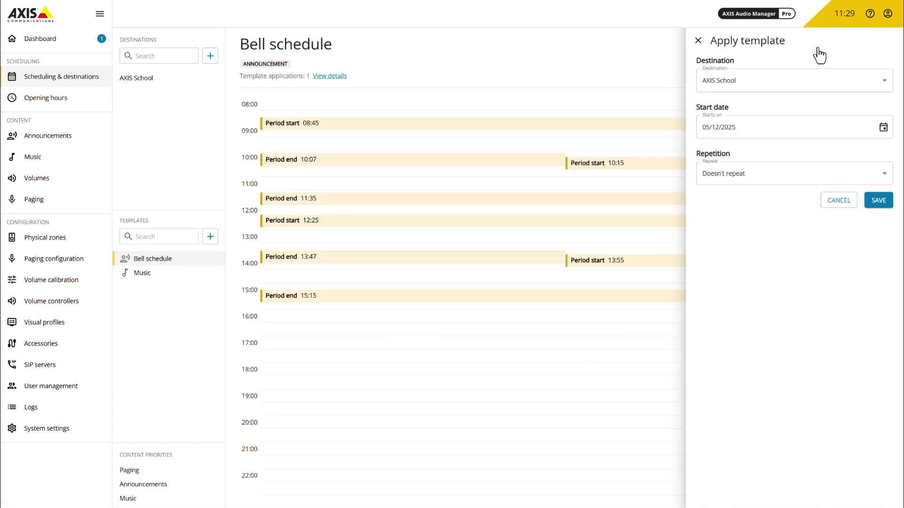
left_click(883, 128)
left_click(824, 153)
left_click(823, 153)
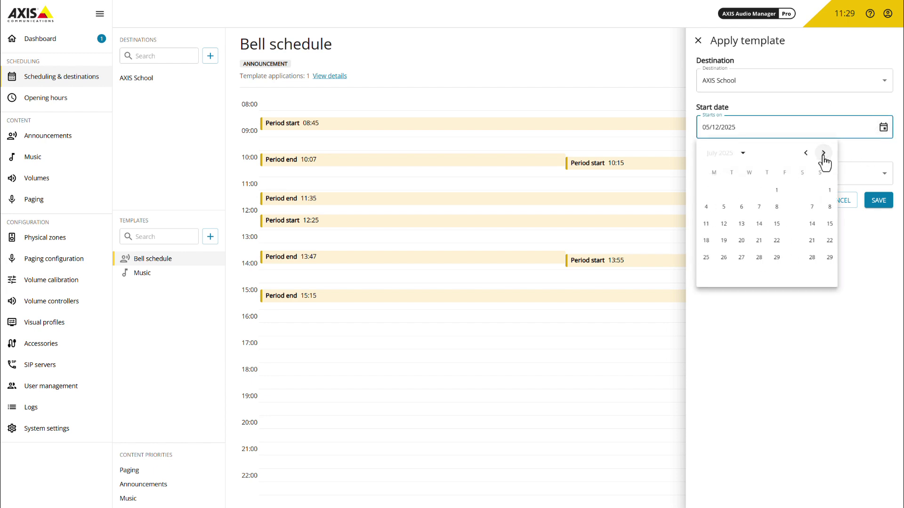
left_click(731, 190)
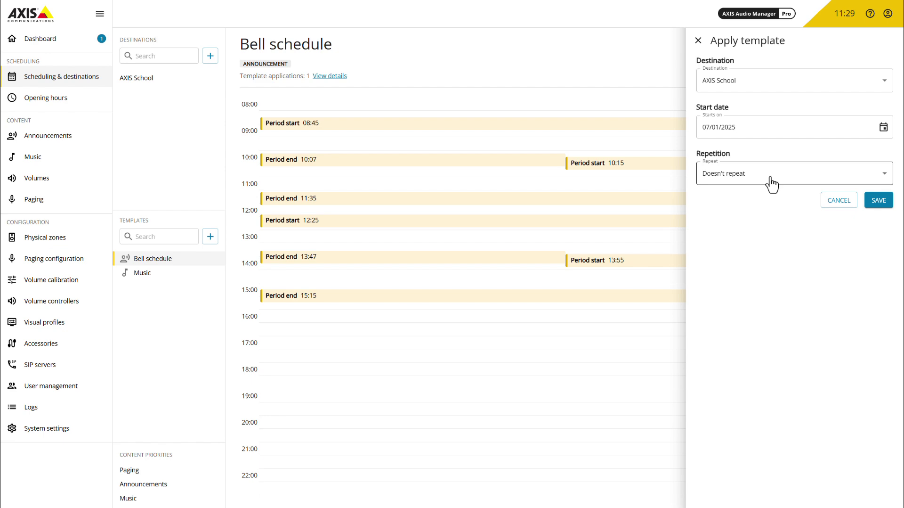
Set the template to repeat weekly on Monday through Friday.
left_click(821, 174)
left_click(726, 225)
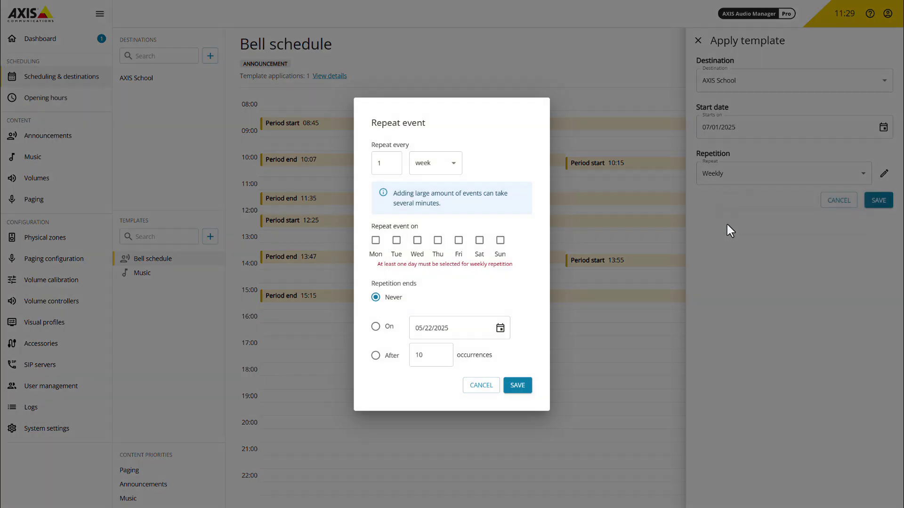
left_click(376, 242)
left_click(397, 245)
left_click(418, 244)
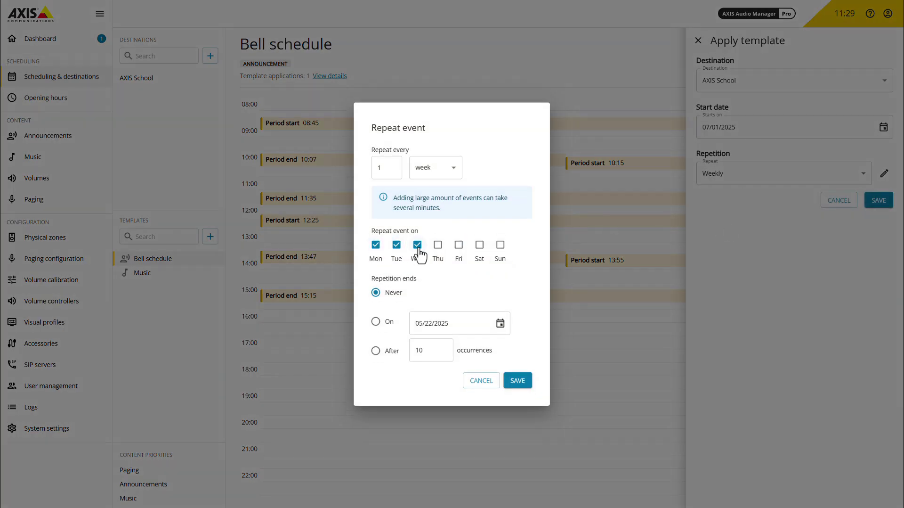
left_click(438, 244)
left_click(459, 244)
End the weekly repetition on July 31, 2025 and save the schedule for AXIS School.
left_click(412, 324)
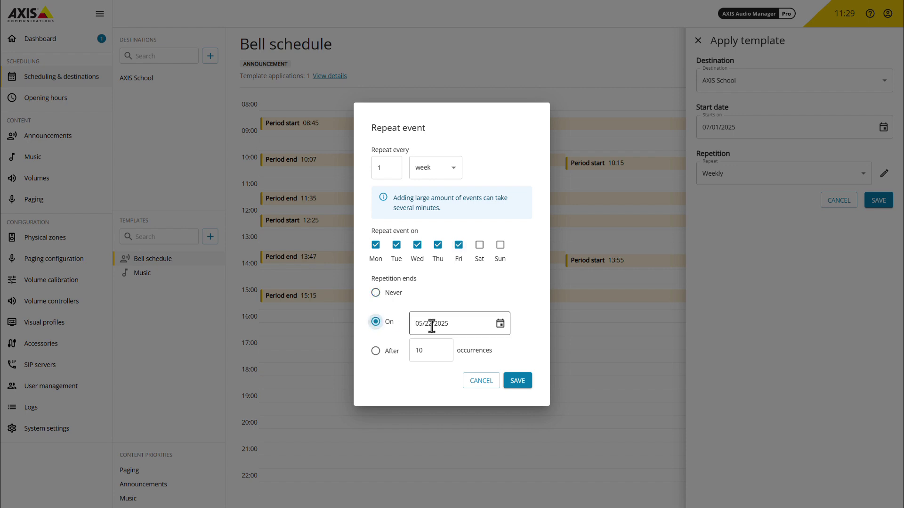
left_click(500, 323)
left_click(536, 348)
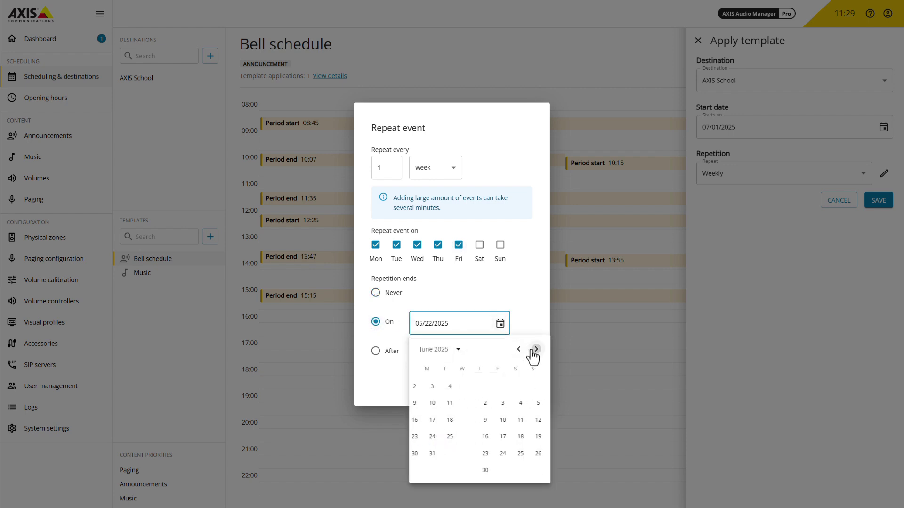
left_click(536, 348)
left_click(480, 453)
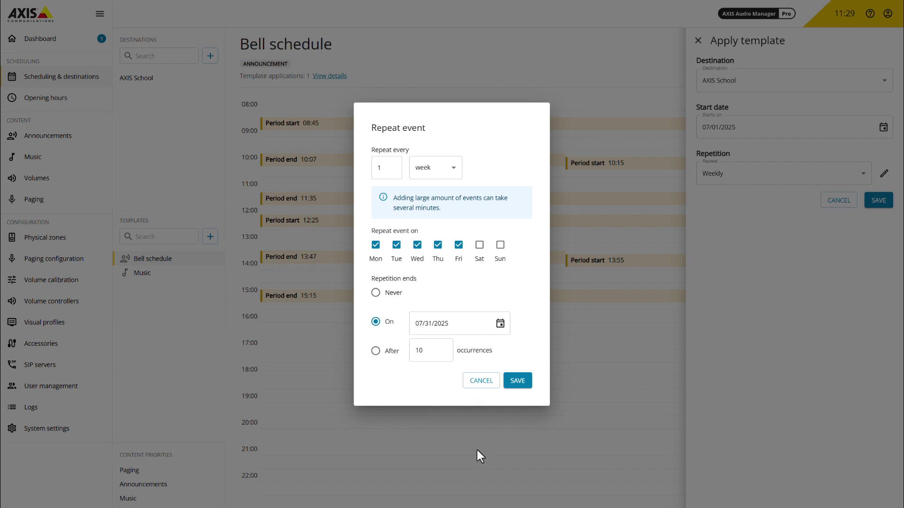
left_click(518, 383)
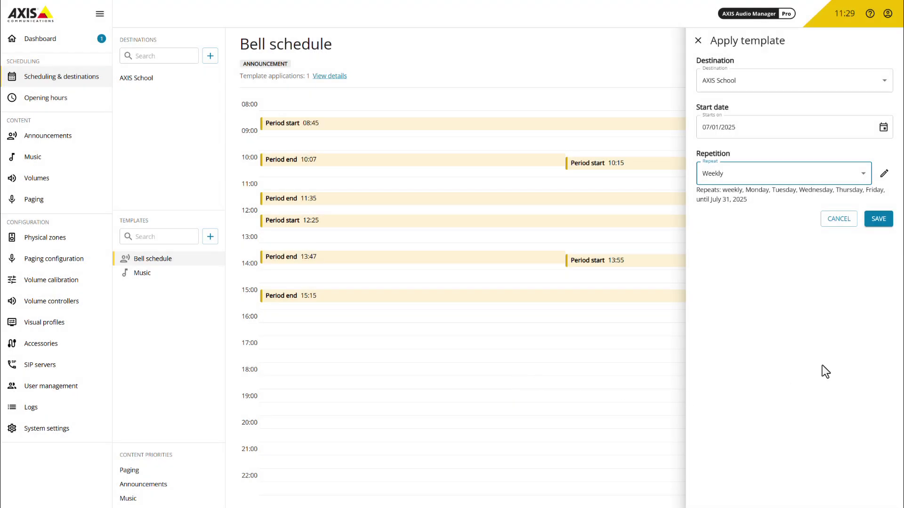
left_click(889, 222)
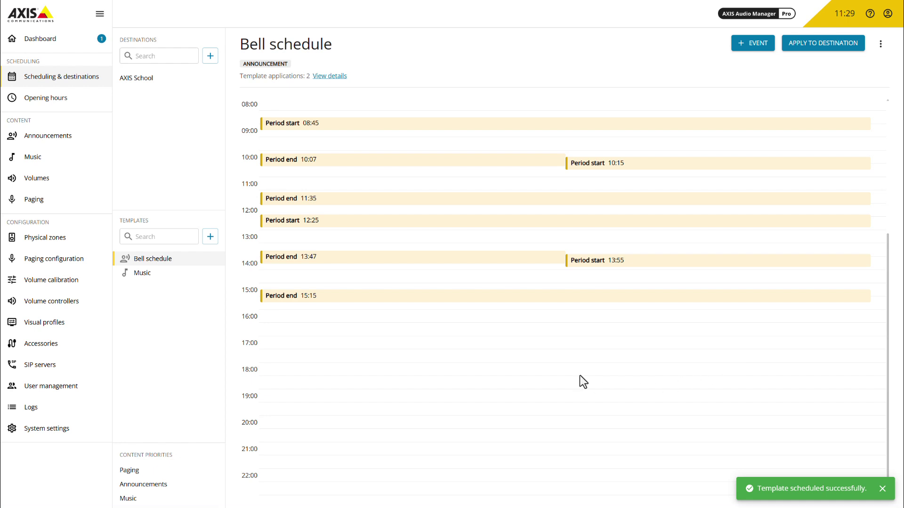
left_click(144, 80)
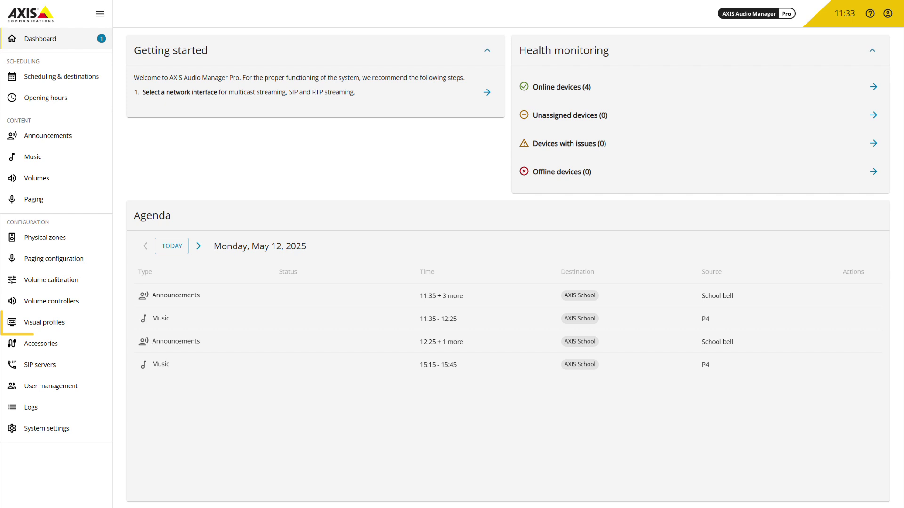
Set the Emergency visual profile's default display message to EMERGENCY.
left_click(97, 328)
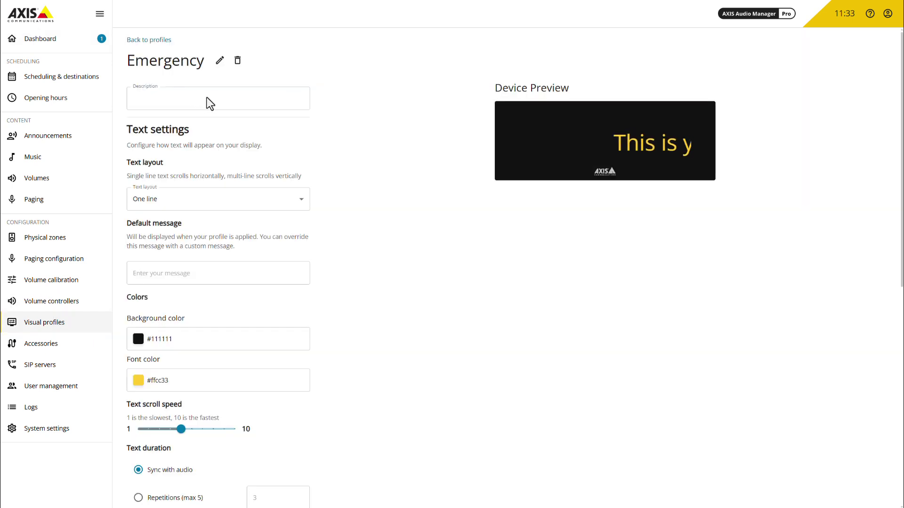
left_click(210, 104)
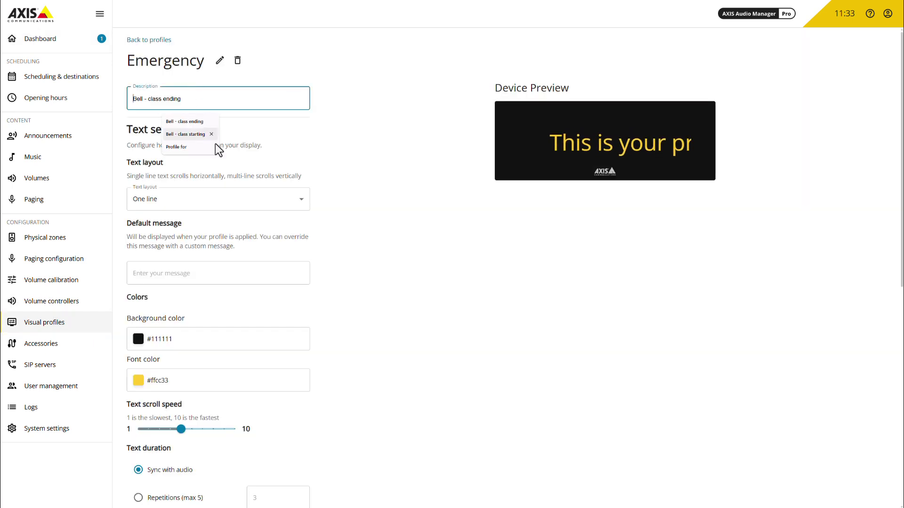
left_click(216, 143)
left_click(246, 281)
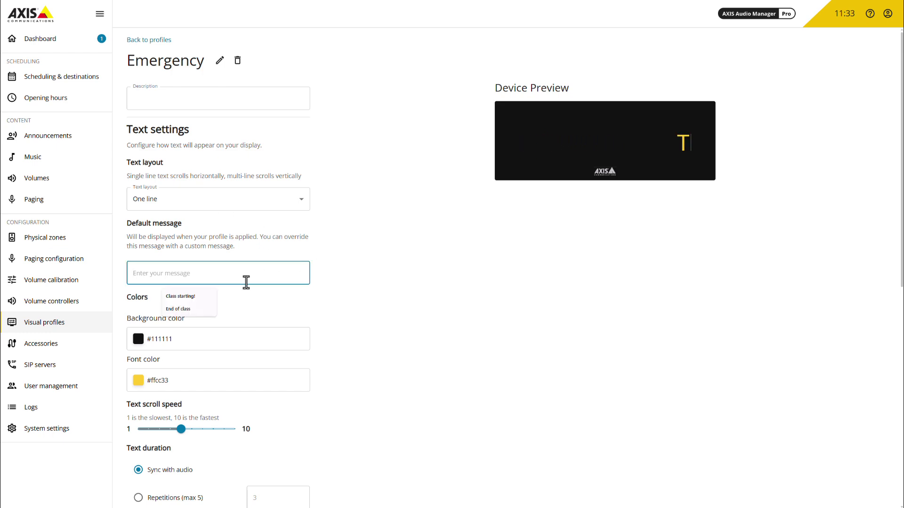
type("EMERGENCY")
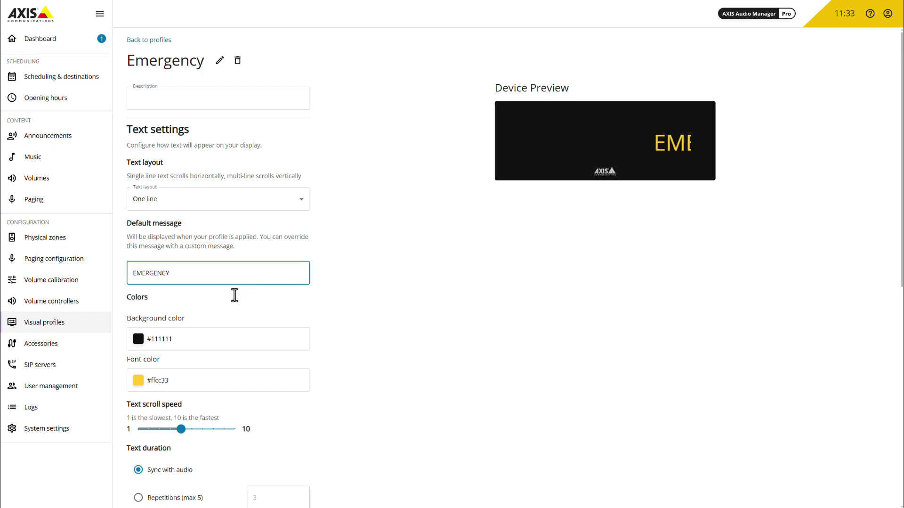
Give the display a pure red background and set the font colour to #ffffff.
left_click(139, 339)
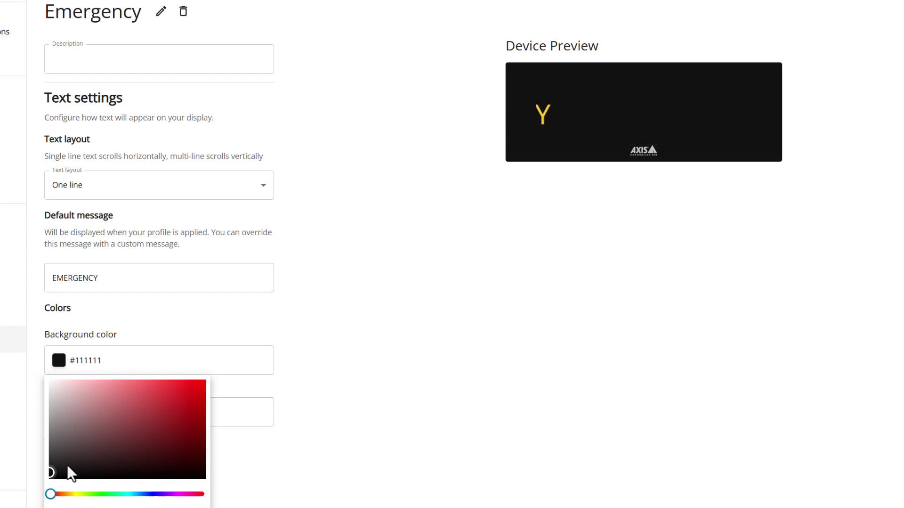
left_click_drag(66, 469, 247, 374)
left_click(39, 444)
left_click(94, 414)
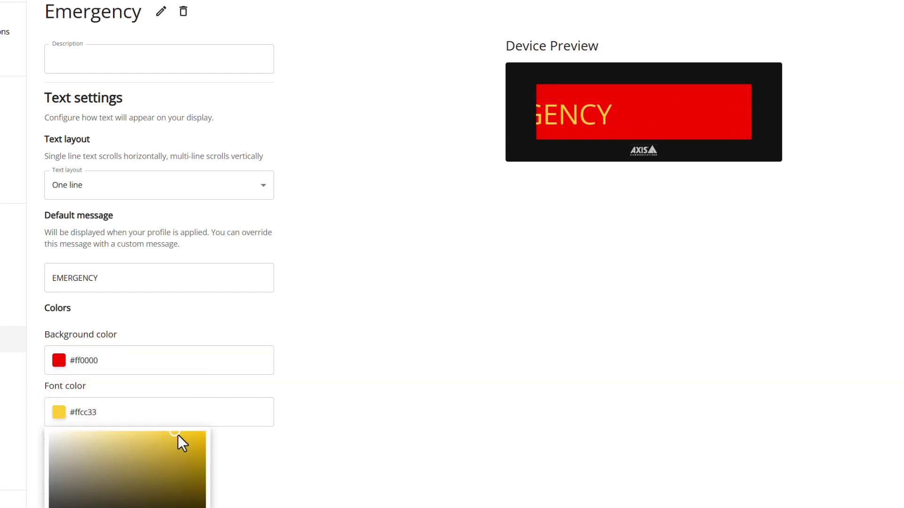
left_click_drag(178, 434, 179, 506)
left_click(253, 411)
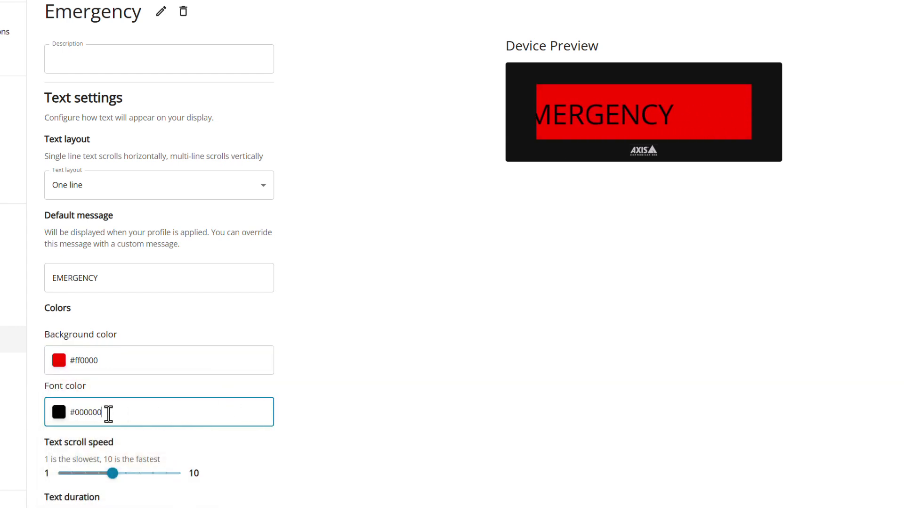
Set the strobe pattern to Blink with red as the primary colour.
scroll(277, 320, "down", 2)
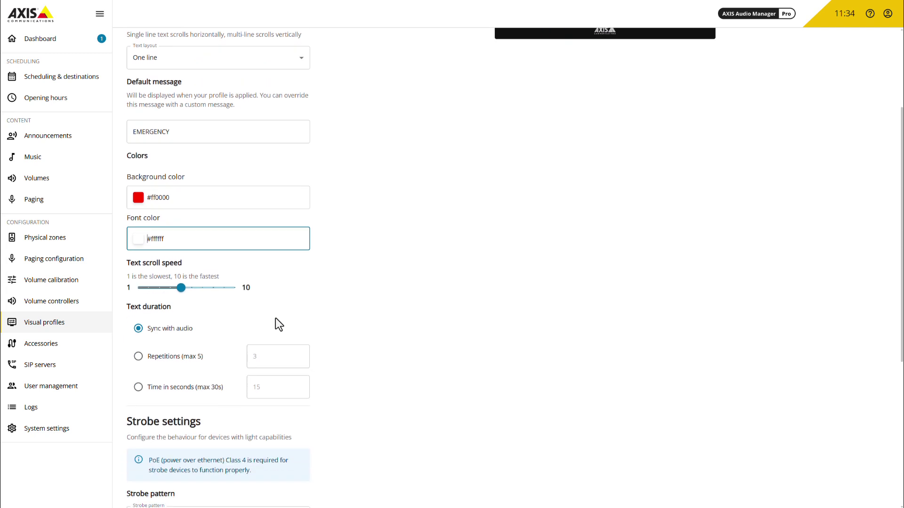
scroll(276, 320, "down", 5)
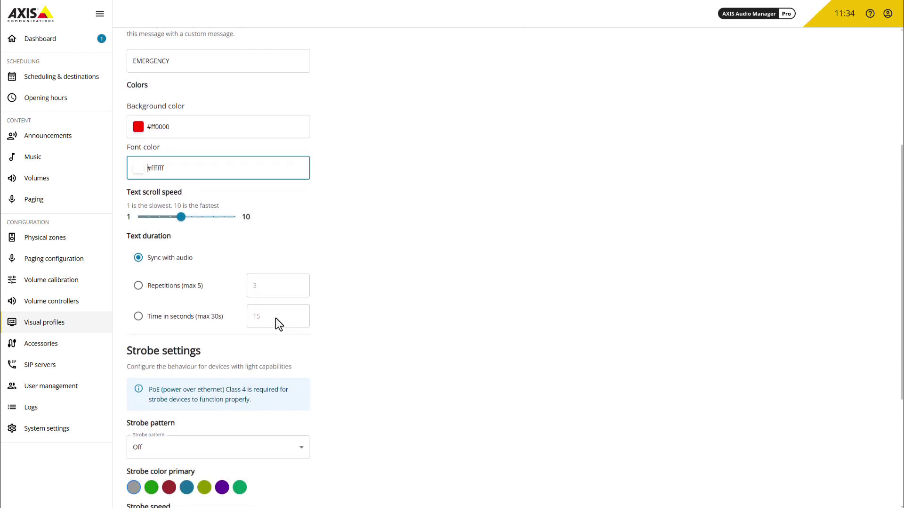
left_click(267, 281)
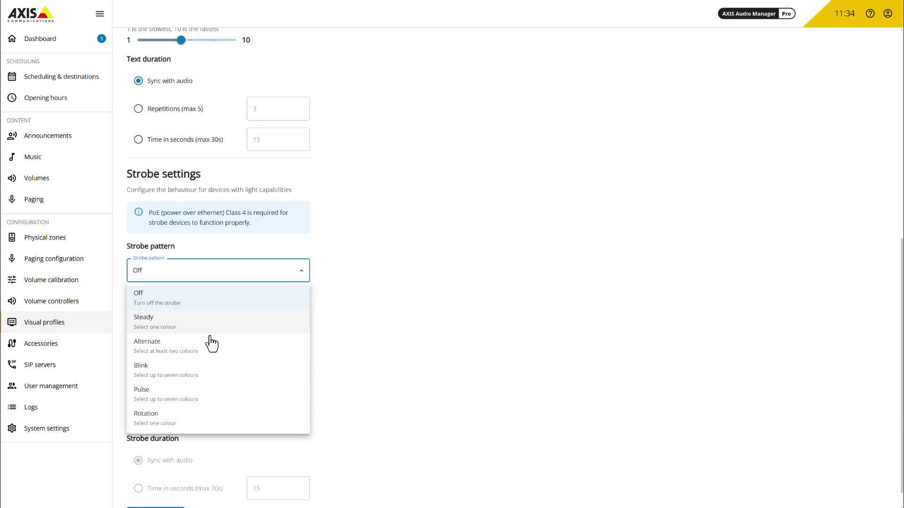
left_click(188, 369)
left_click(169, 310)
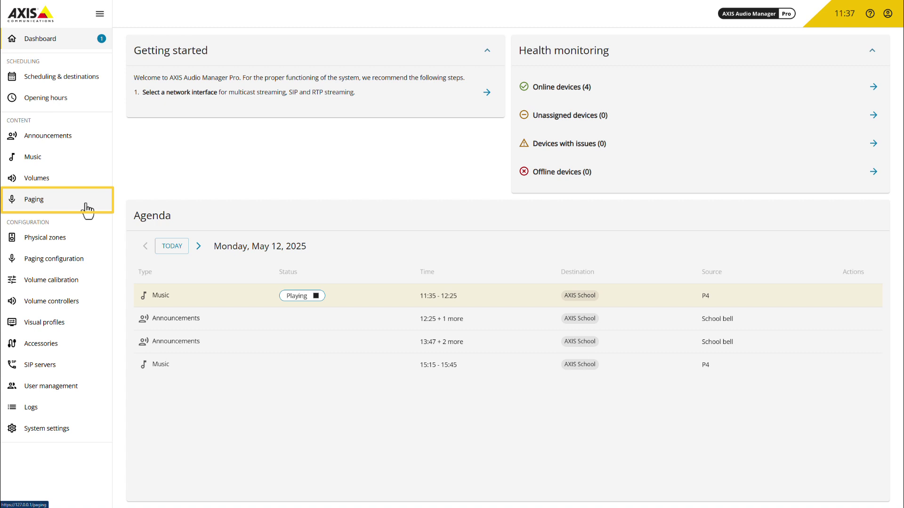
Select All zones on the Paging page and send the Ann - Good morning recording.
left_click(87, 207)
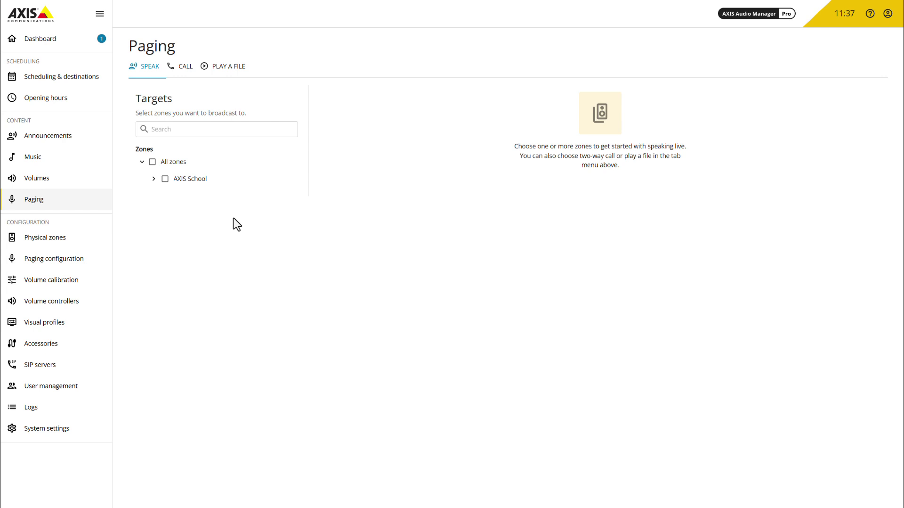
left_click(164, 179)
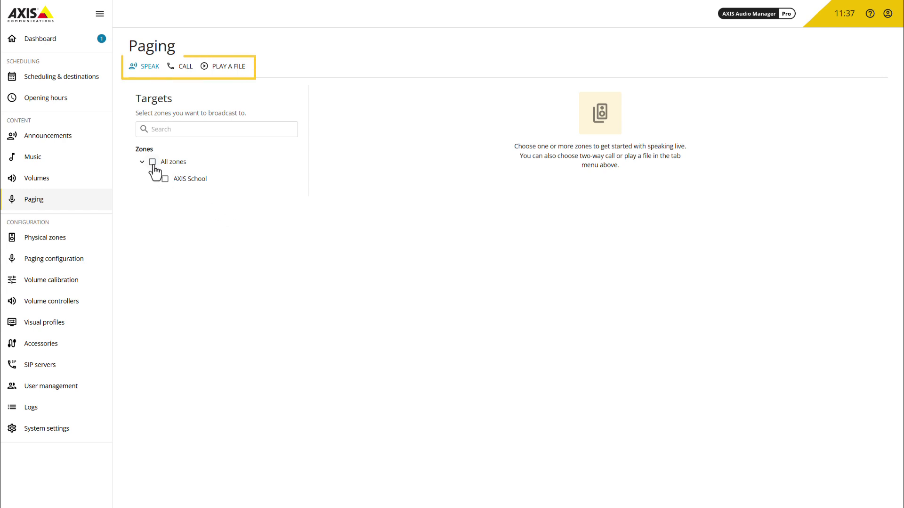
scroll(449, 398, "down", 3)
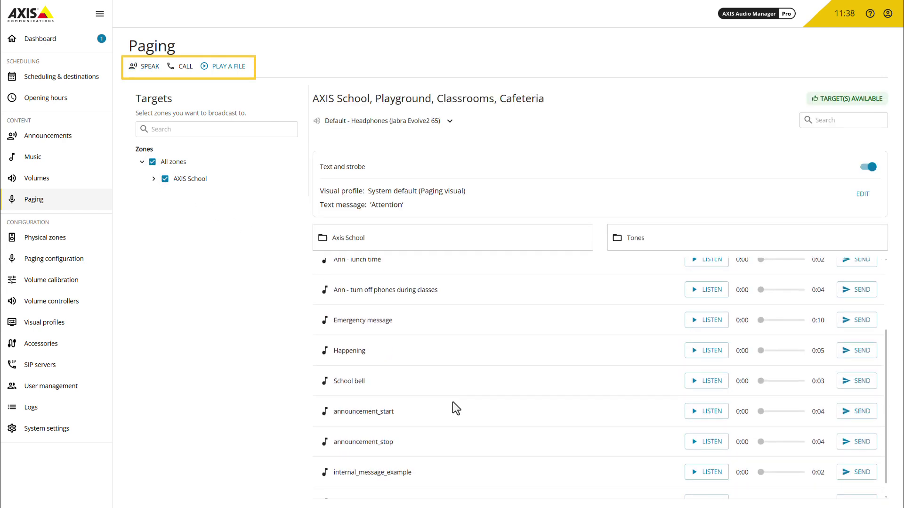
scroll(473, 413, "up", 3)
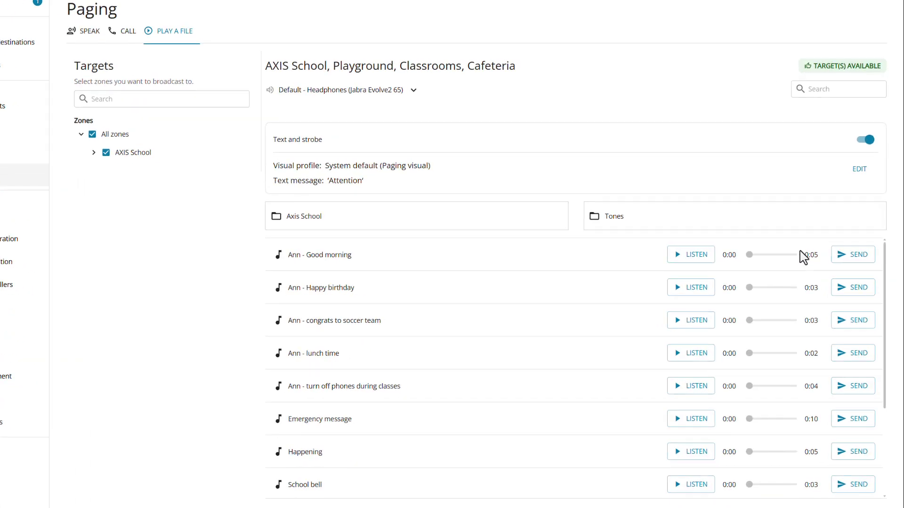
left_click(853, 273)
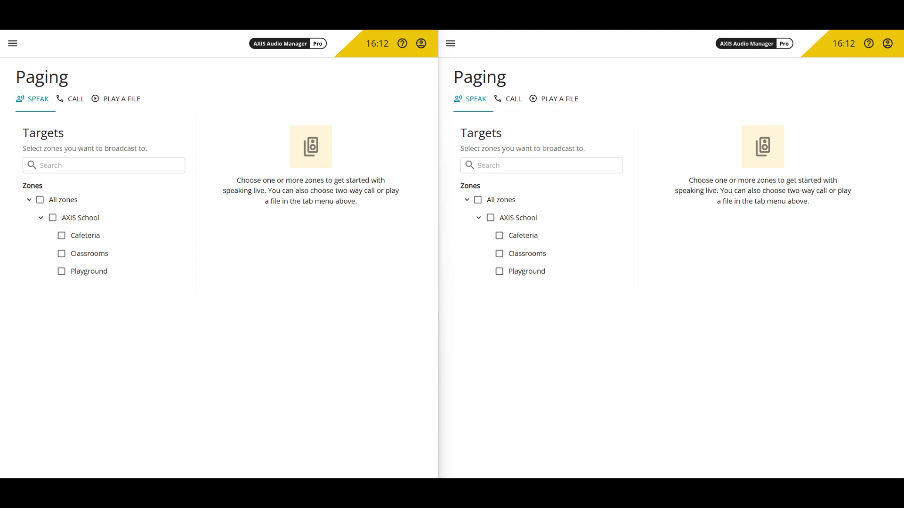
Start a live Speak page to Classrooms, then select Classrooms in the second session to see Target(s) busy.
left_click(83, 256)
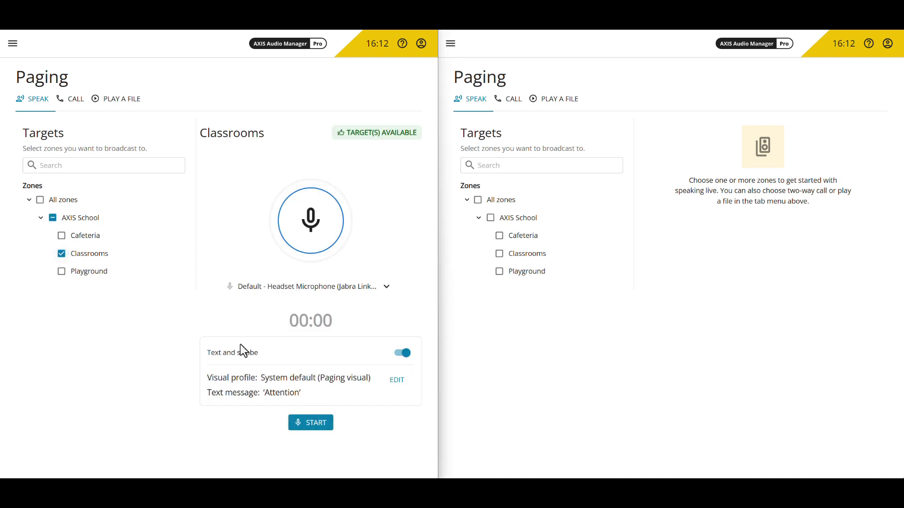
left_click(314, 428)
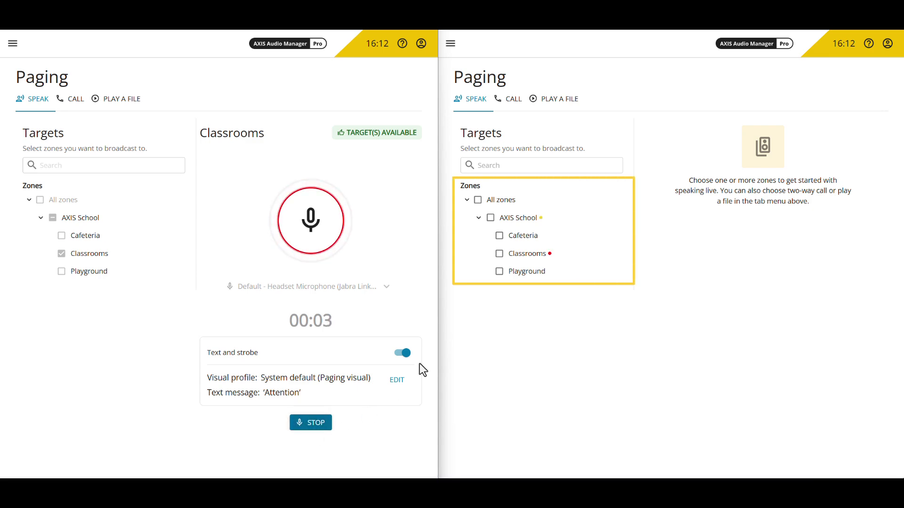
left_click(498, 254)
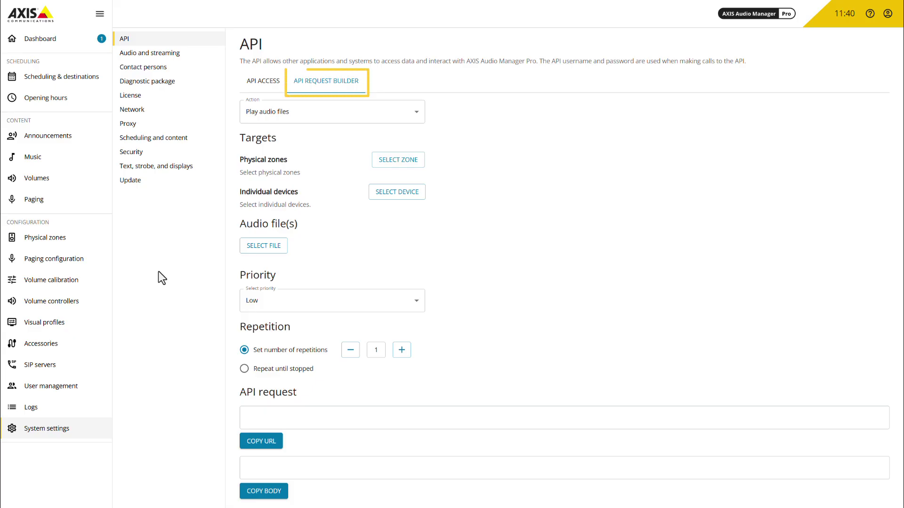
Build a Play audio files API request targeting AXIS School's Cafeteria zone with Ann - Happy birthday.
left_click(418, 116)
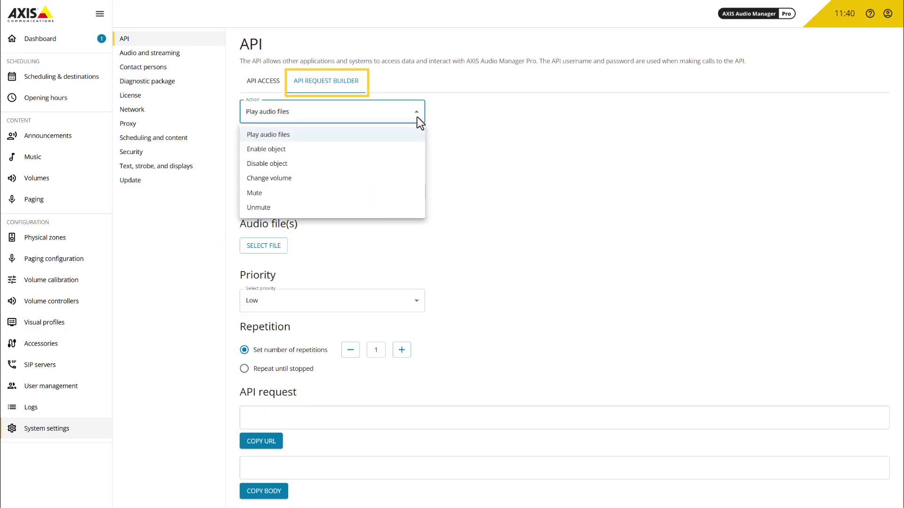
left_click(399, 137)
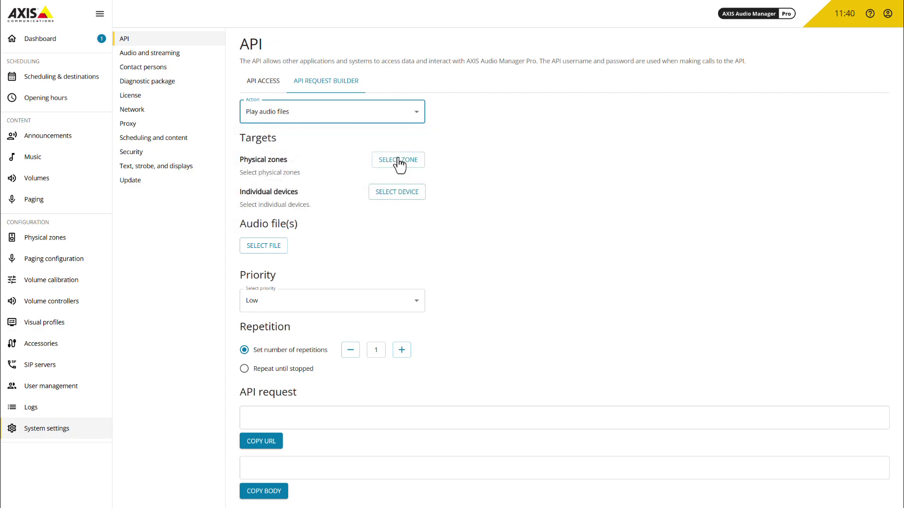
left_click(398, 161)
left_click(582, 288)
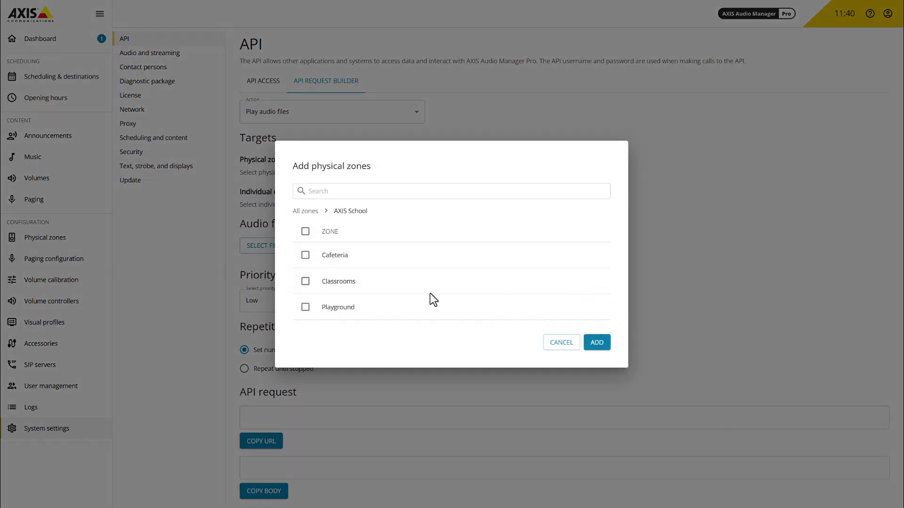
left_click(311, 256)
left_click(609, 346)
left_click(275, 267)
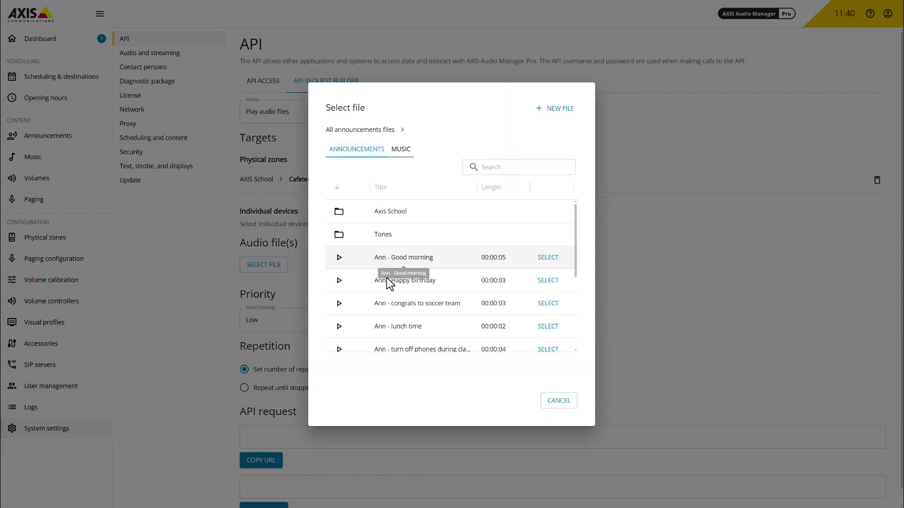
left_click(546, 281)
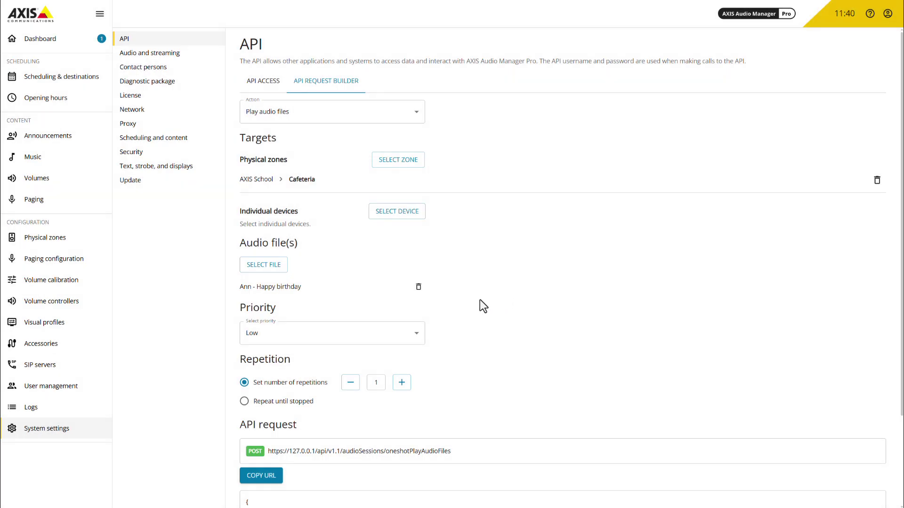
scroll(476, 301, "down", 3)
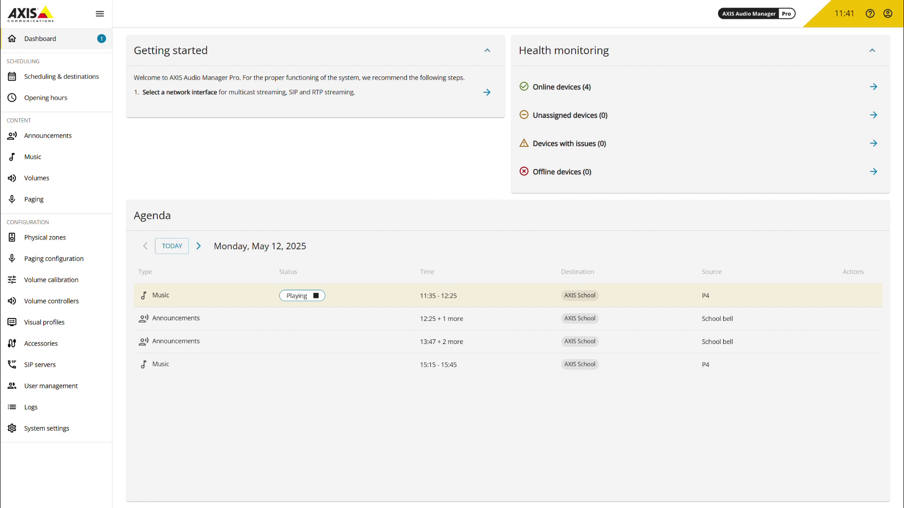
Open the Logs page and scroll through the earlier configuration and device status entries.
left_click(68, 413)
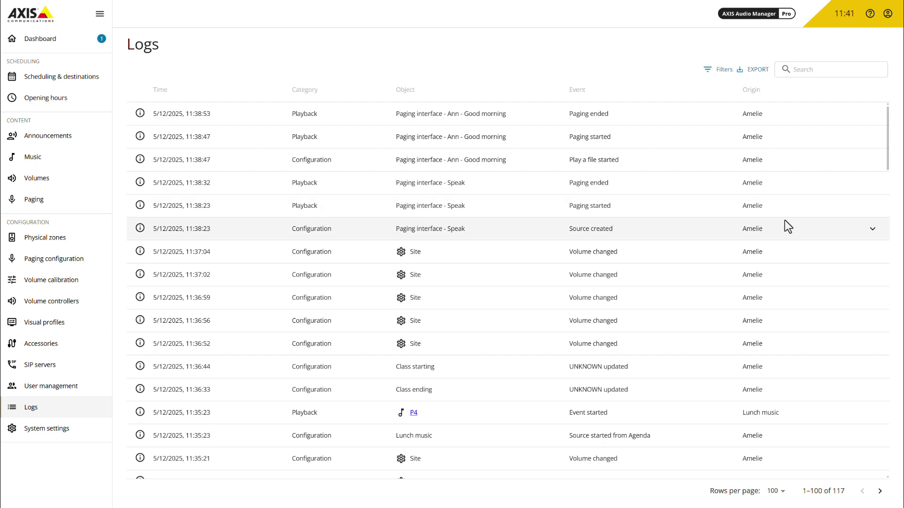
scroll(780, 211, "down", 6)
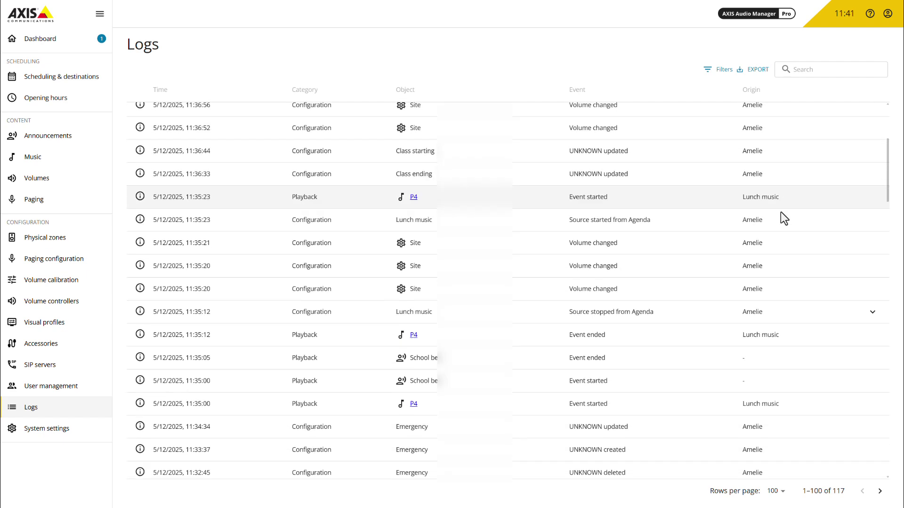
scroll(781, 211, "down", 5)
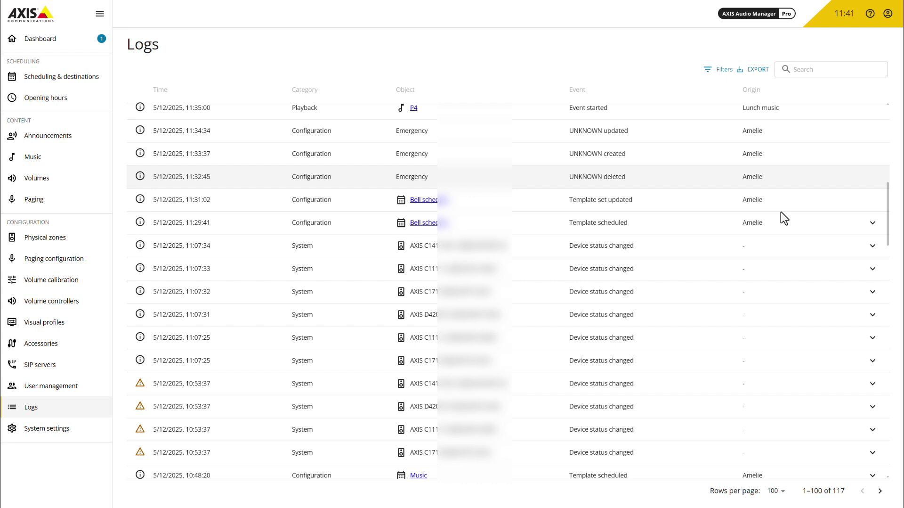